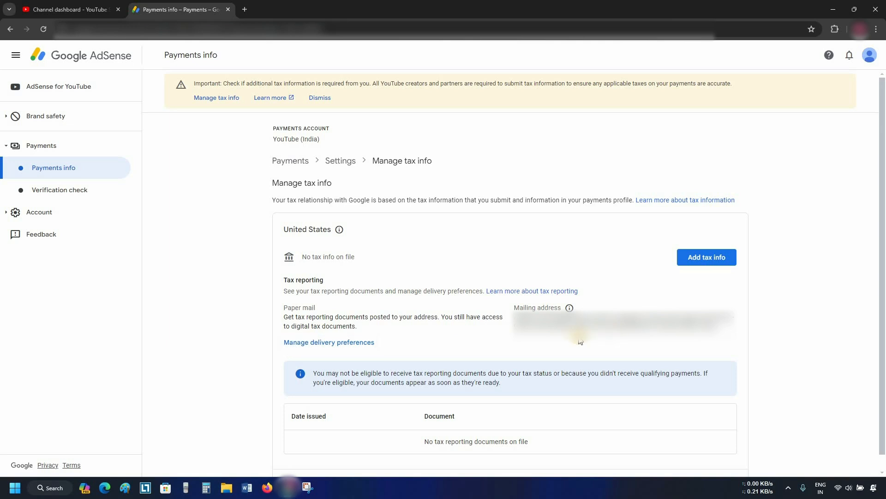
# Step: Switch the US tax document delivery preference to paperless and accept the paperless delivery agreement
pyautogui.click(336, 343)
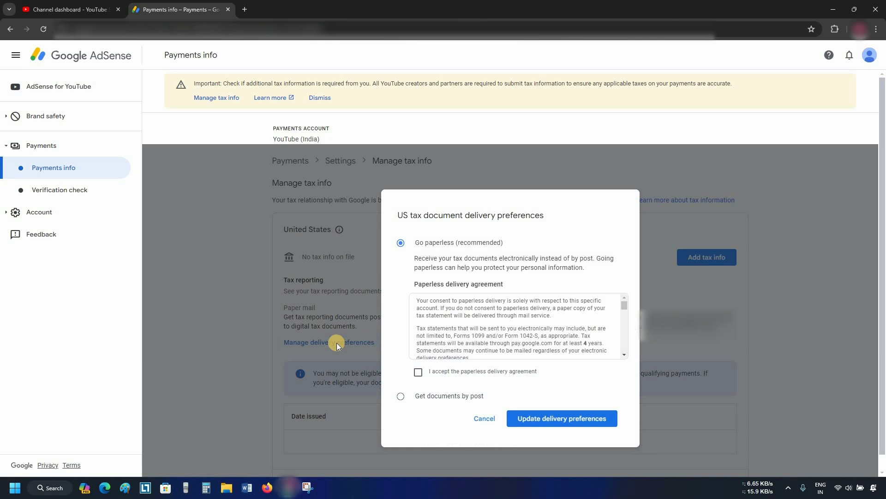
pyautogui.click(418, 375)
pyautogui.click(558, 419)
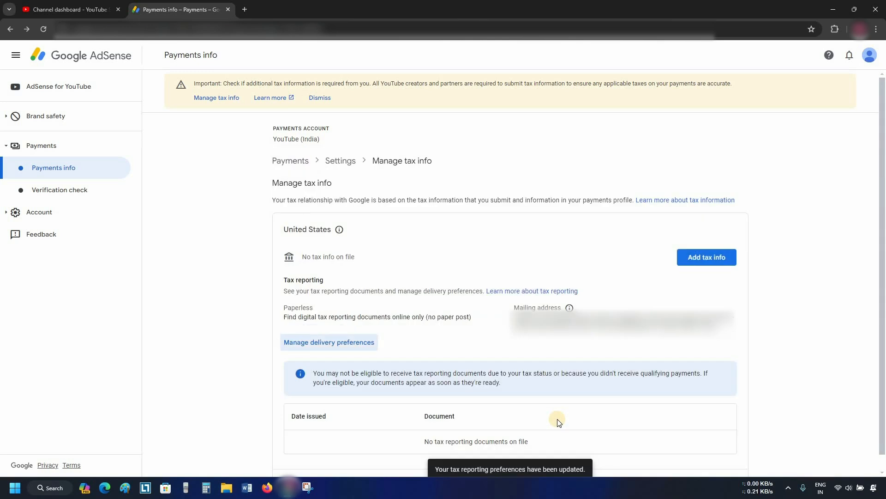
# Step: Start the United States tax info form and verify the account by entering the account password
pyautogui.click(703, 257)
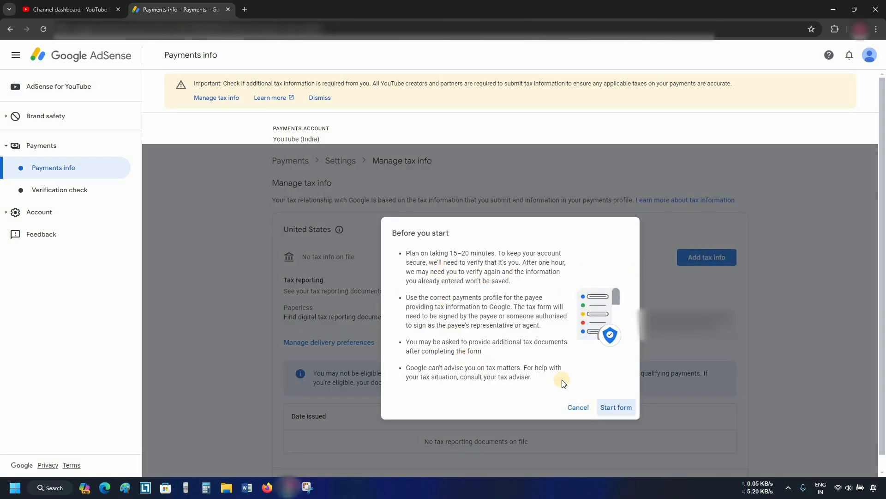
pyautogui.click(621, 409)
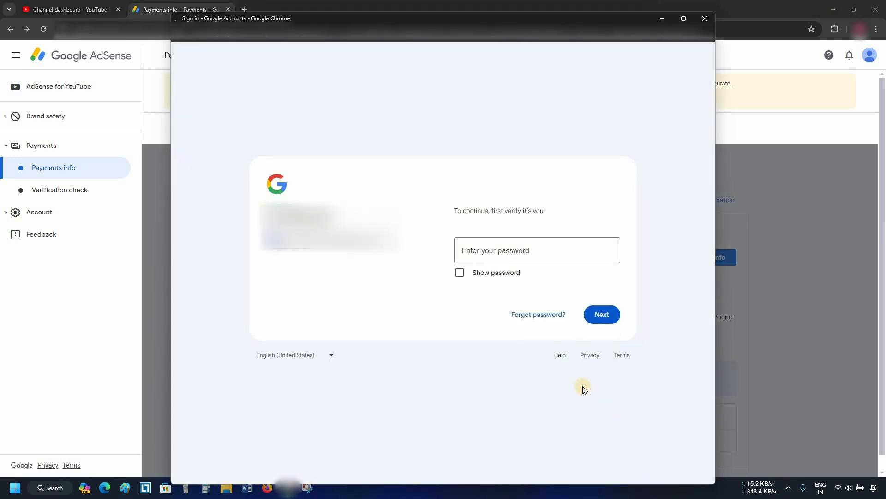
pyautogui.click(522, 255)
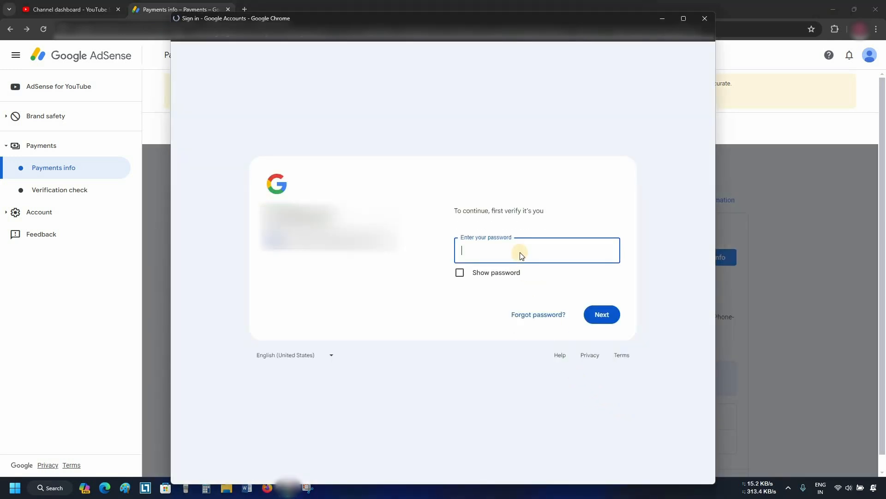
pyautogui.write('•••••••••')
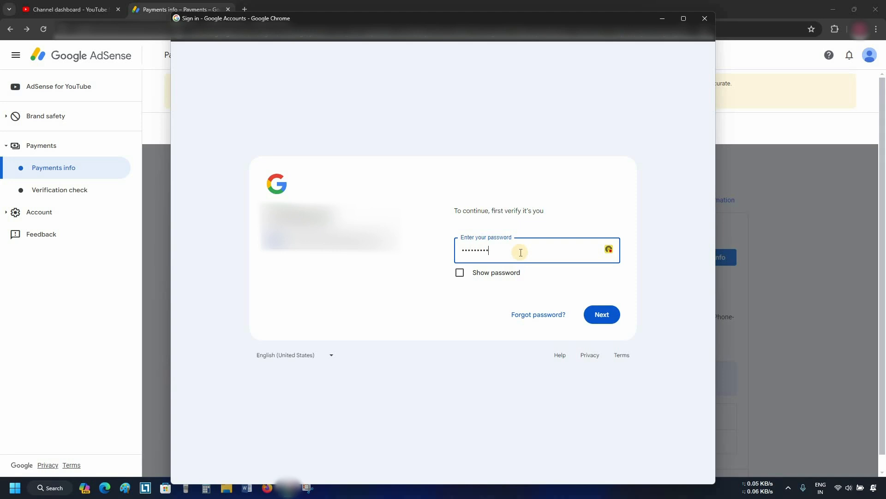
pyautogui.click(604, 314)
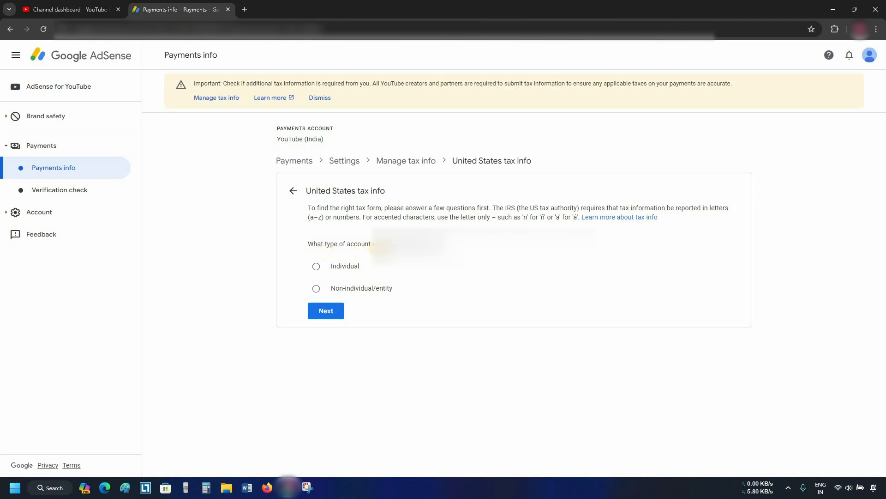
# Step: Declare an Individual account that is not a US citizen or resident, and choose the W-8BEN tax form
pyautogui.click(316, 267)
pyautogui.click(333, 312)
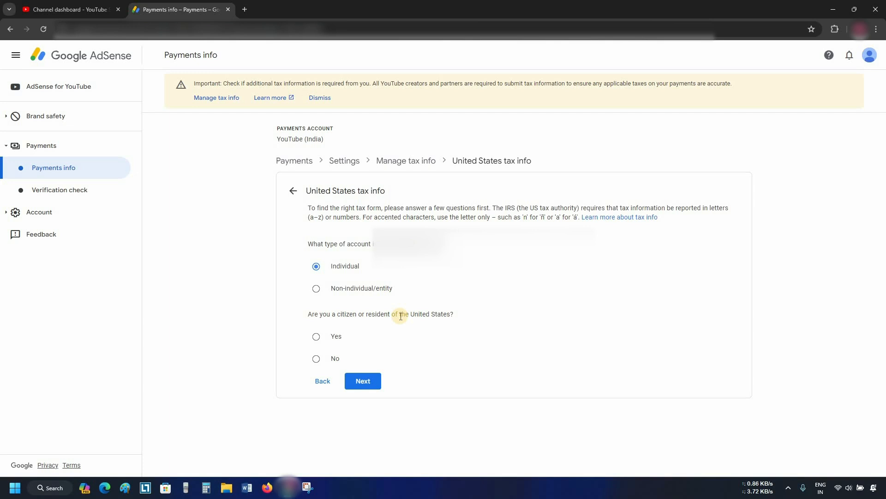
pyautogui.click(317, 359)
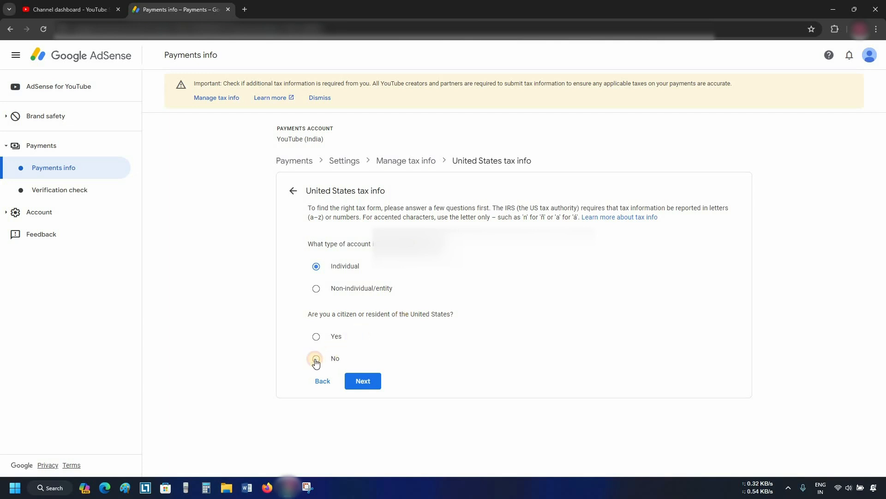
pyautogui.click(362, 384)
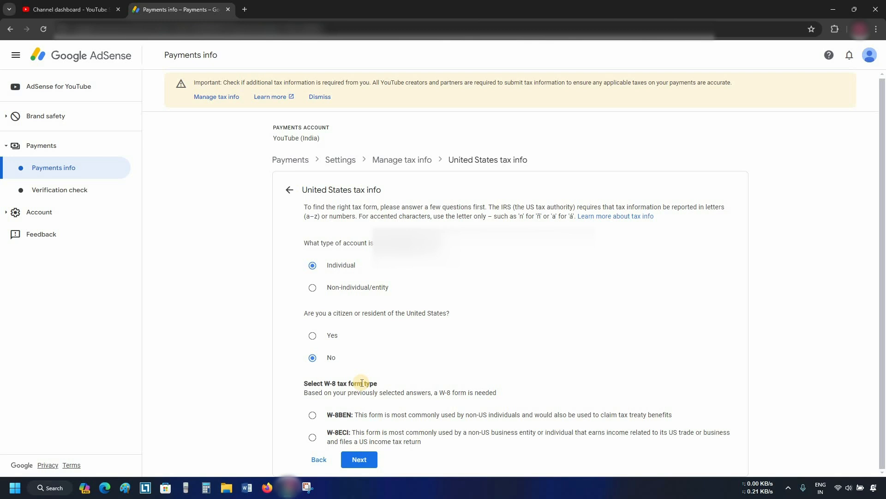
pyautogui.click(312, 415)
pyautogui.click(397, 461)
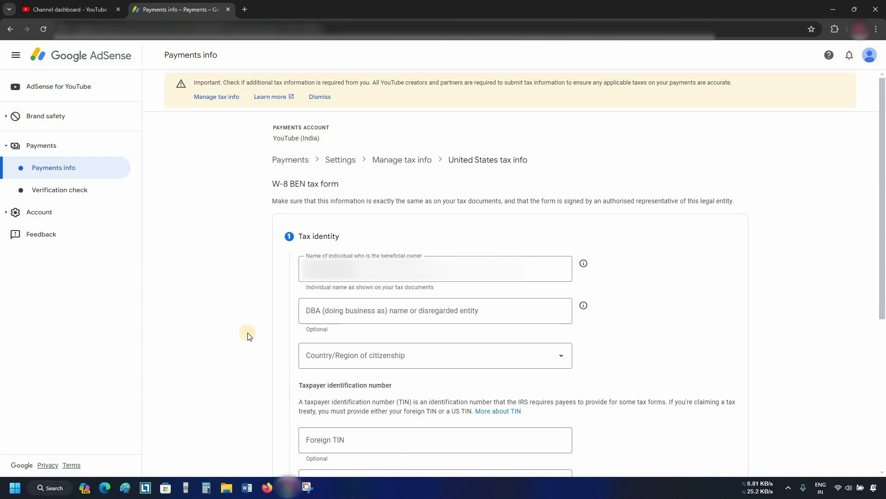
# Step: Set the country/region of citizenship to India in the Tax identity section, leaving the DBA name empty
pyautogui.scroll(-2, 248, 335)
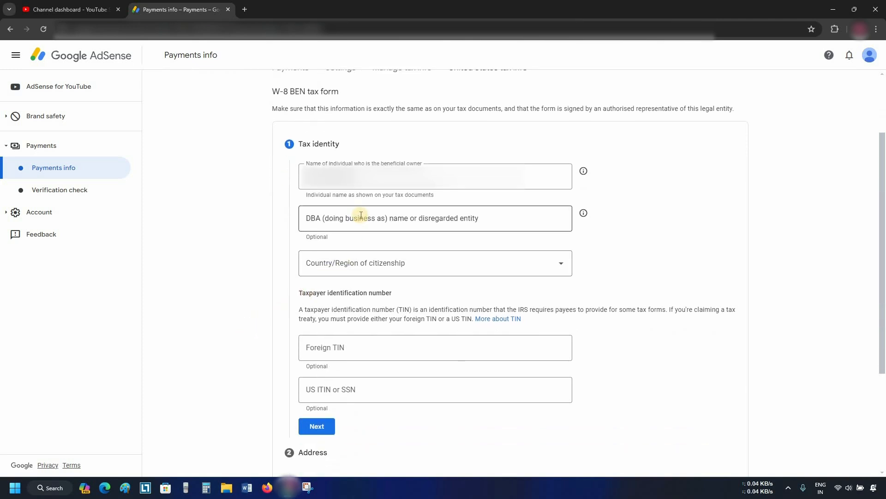
pyautogui.click(360, 215)
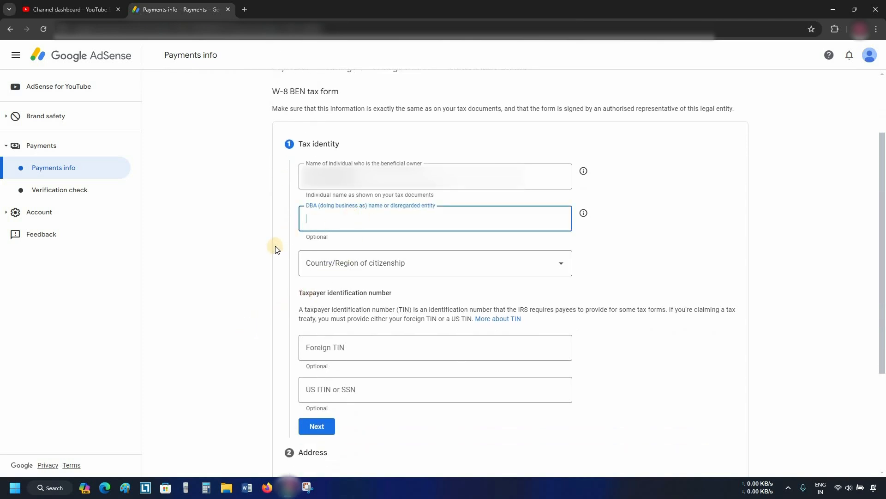
pyautogui.click(274, 247)
pyautogui.click(348, 270)
pyautogui.scroll(-20, 347, 352)
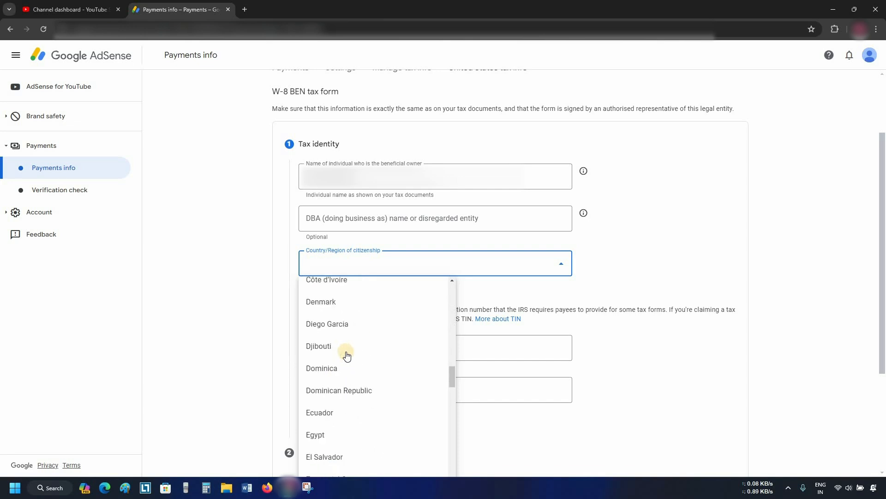
pyautogui.scroll(1, 341, 342)
pyautogui.click(337, 333)
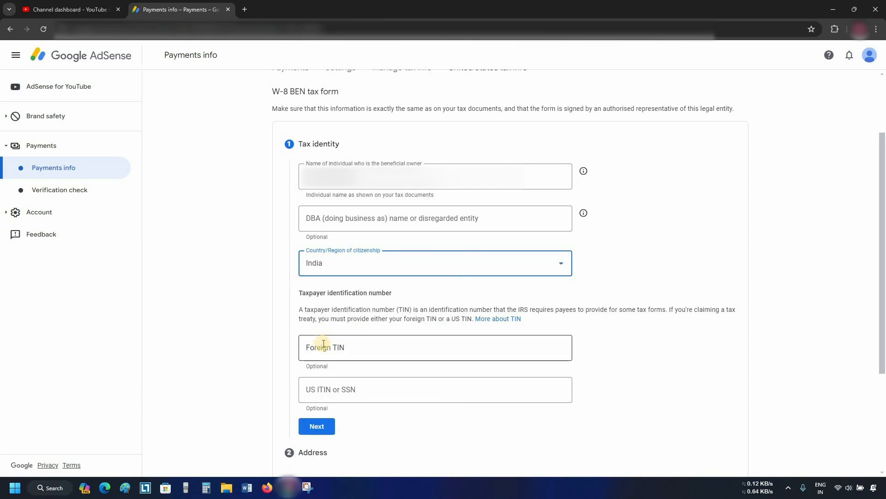
# Step: Paste the taxpayer's identification number as the Foreign TIN and continue to the Address section
pyautogui.click(324, 344)
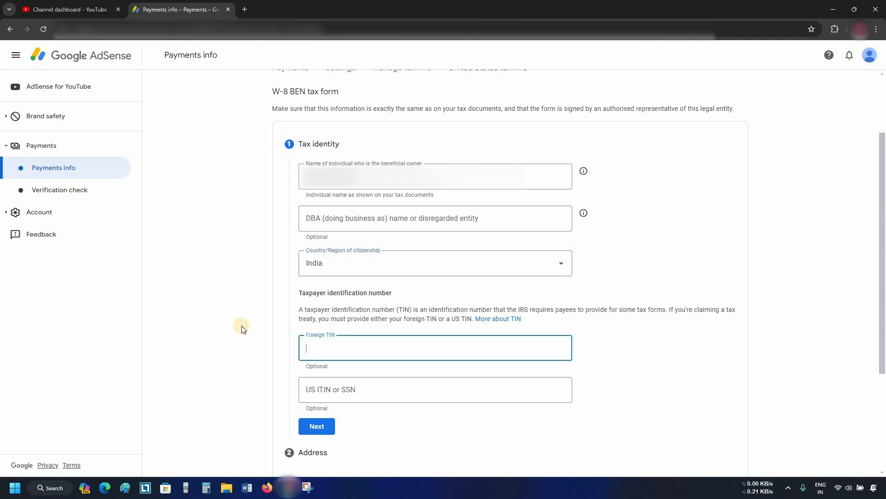
pyautogui.hotkey('ctrl', 'v')
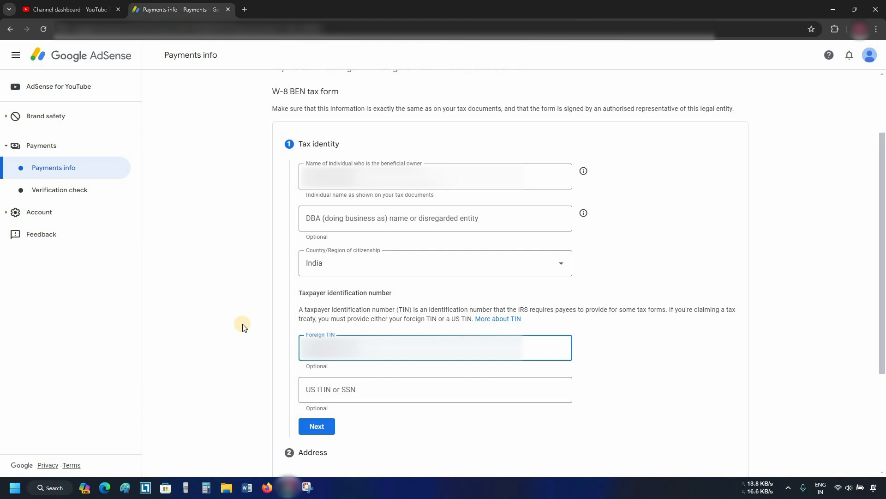
pyautogui.click(318, 427)
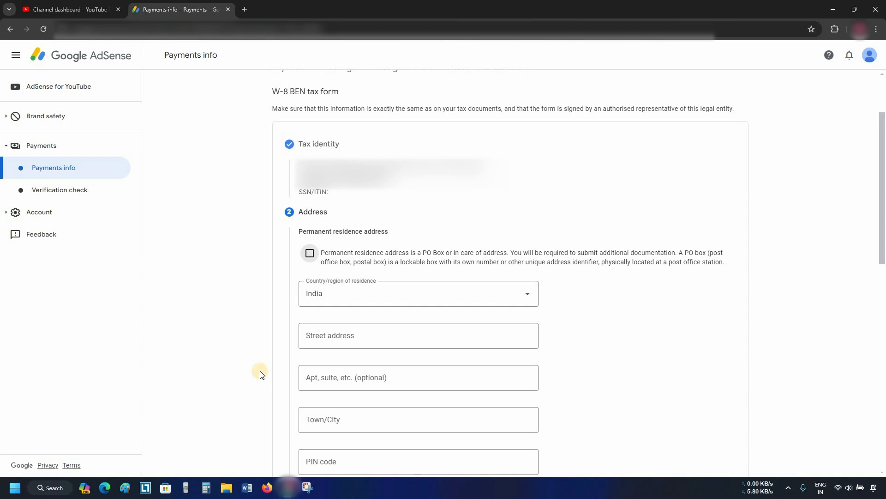
# Step: Mark the postal address as same as the permanent residence address, and mark the residence as a PO Box or in-care-of address
pyautogui.scroll(-3, 260, 371)
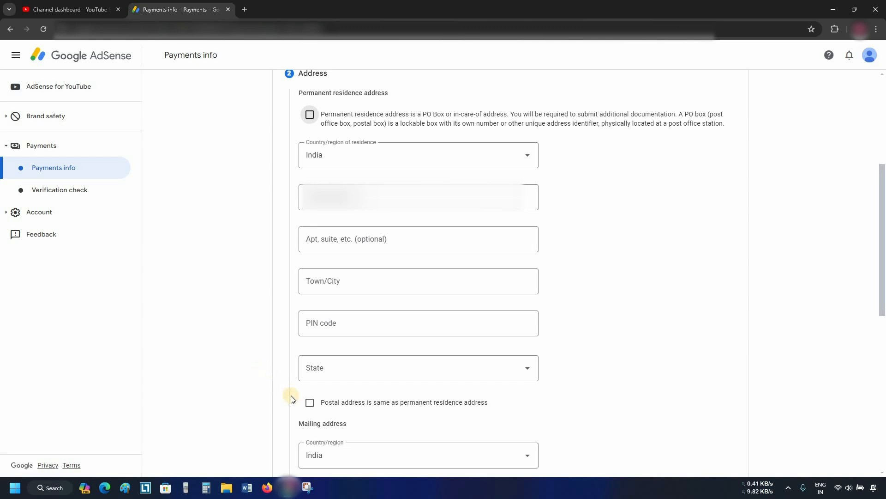
pyautogui.click(310, 402)
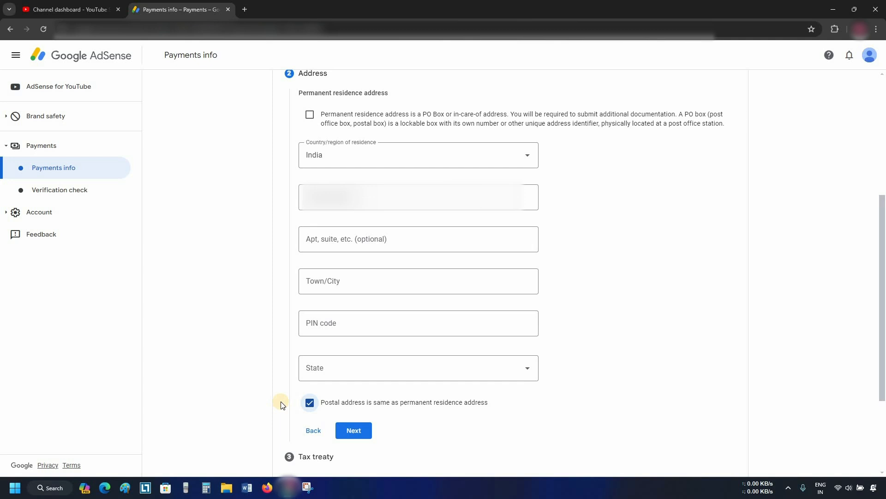
pyautogui.click(309, 119)
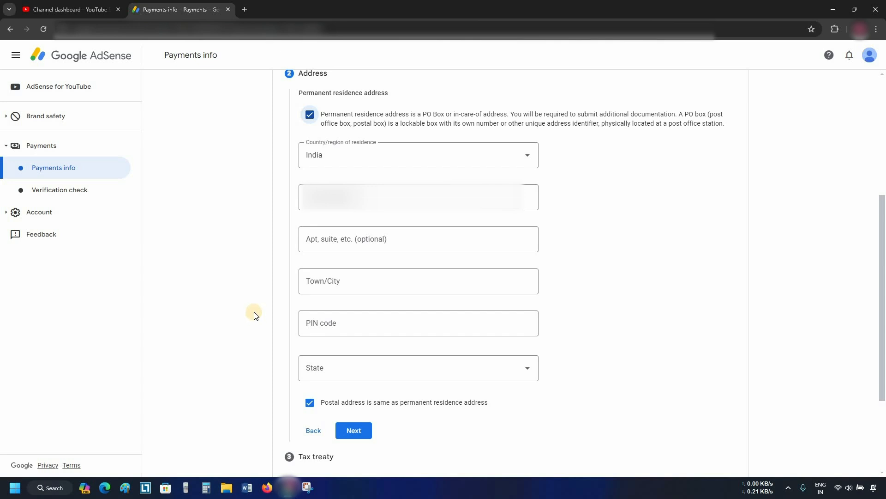
# Step: Fill in the permanent residence address from the saved suggestion, complete the apartment line and state, and continue to the Tax treaty section
pyautogui.click(332, 196)
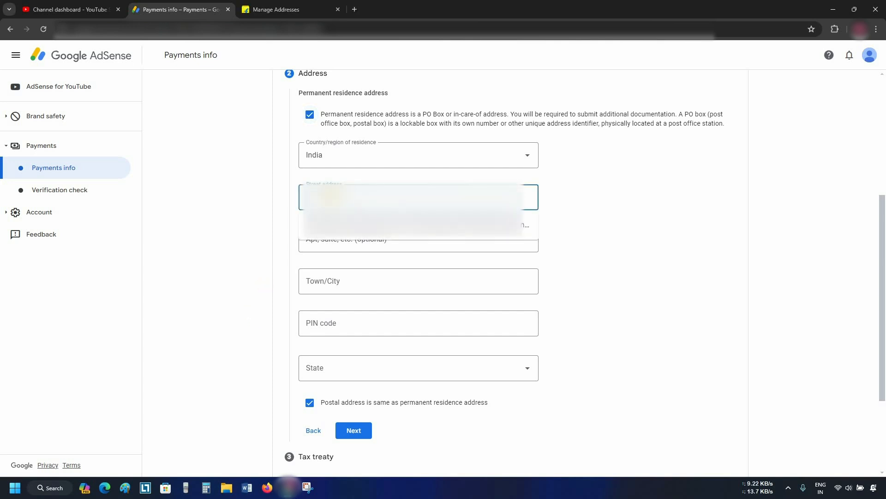
pyautogui.click(406, 224)
pyautogui.click(368, 240)
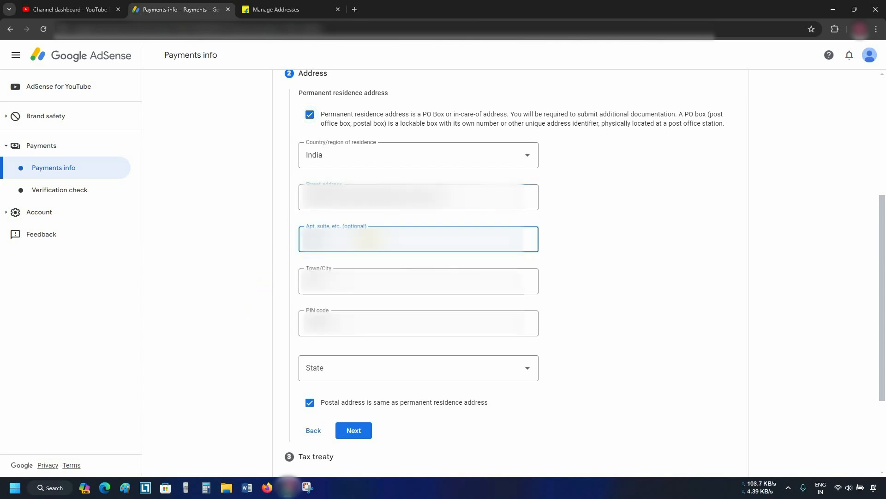
pyautogui.click(235, 351)
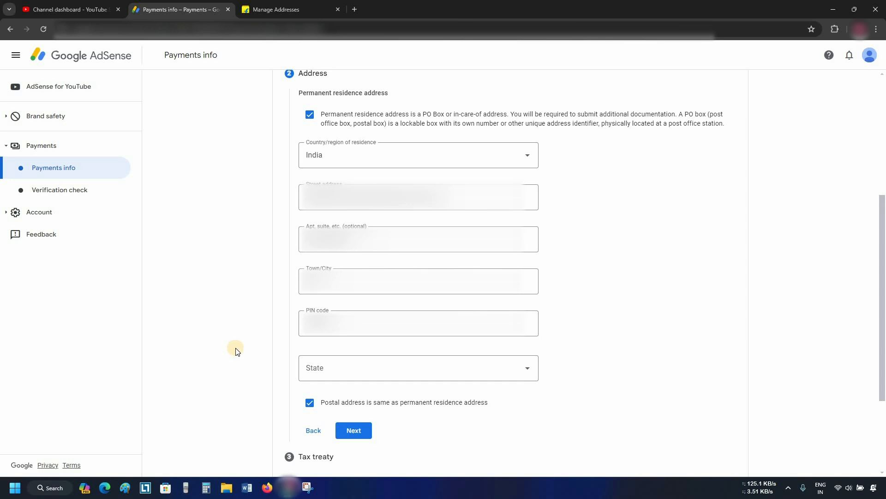
pyautogui.scroll(-1, 314, 330)
pyautogui.click(389, 318)
pyautogui.click(388, 292)
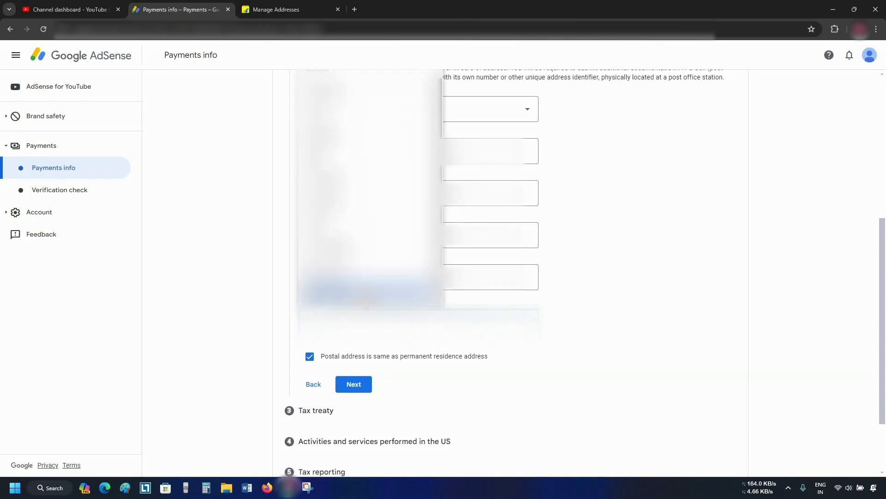
pyautogui.scroll(-2, 618, 347)
pyautogui.click(359, 430)
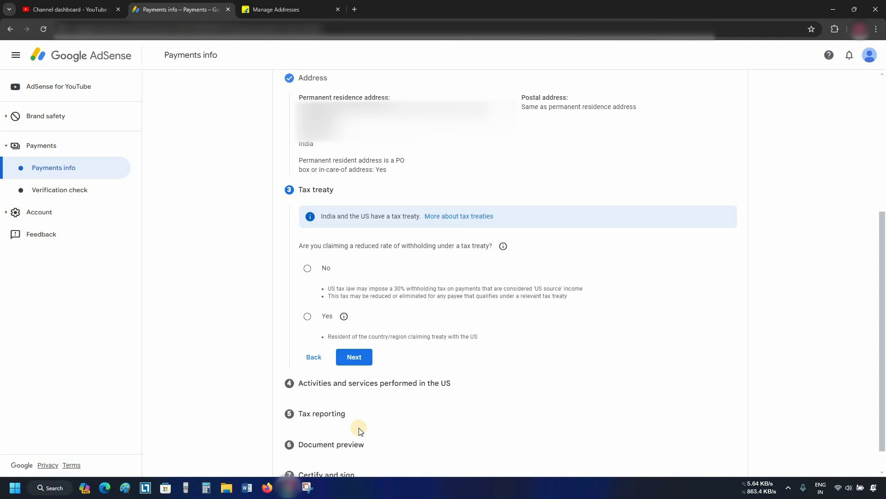
# Step: Claim a reduced withholding rate under a tax treaty as a resident of India
pyautogui.click(306, 316)
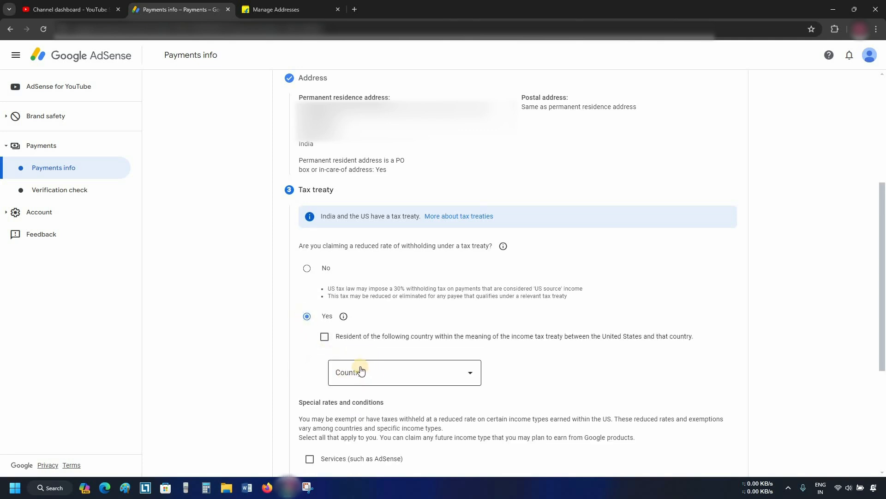
pyautogui.click(325, 337)
pyautogui.click(374, 374)
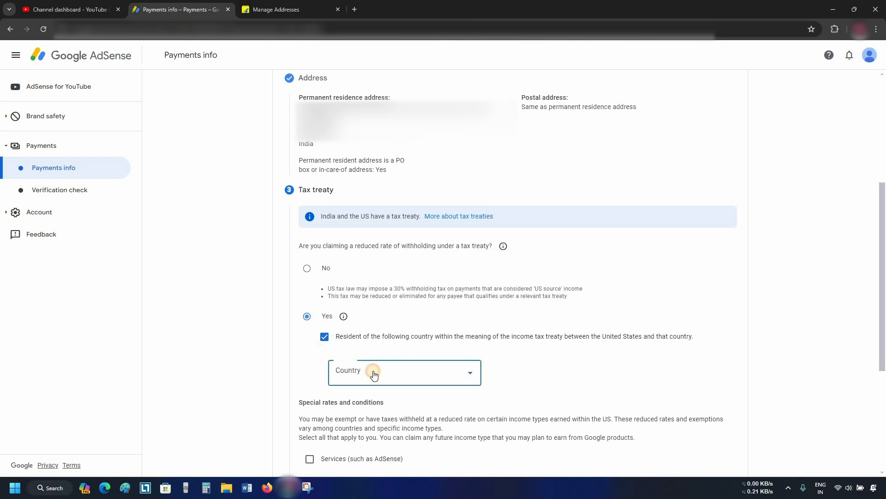
pyautogui.scroll(-5, 372, 400)
pyautogui.click(371, 401)
pyautogui.scroll(-2, 373, 403)
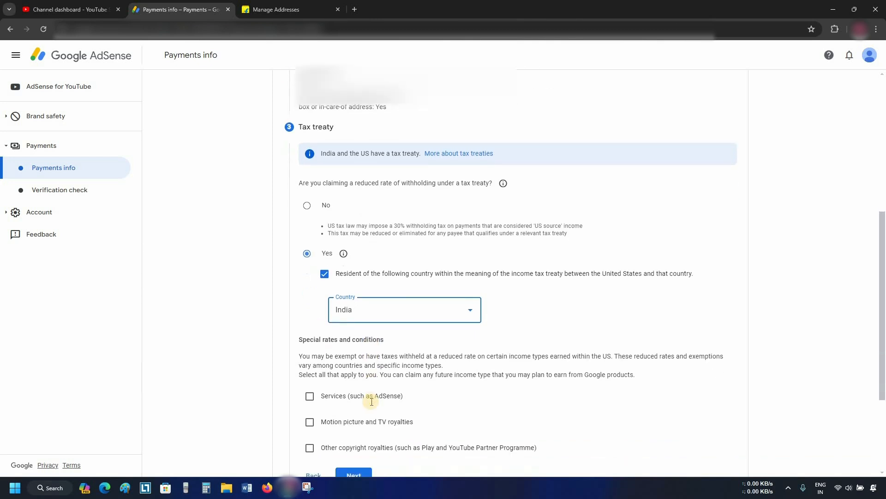
pyautogui.scroll(-1, 373, 405)
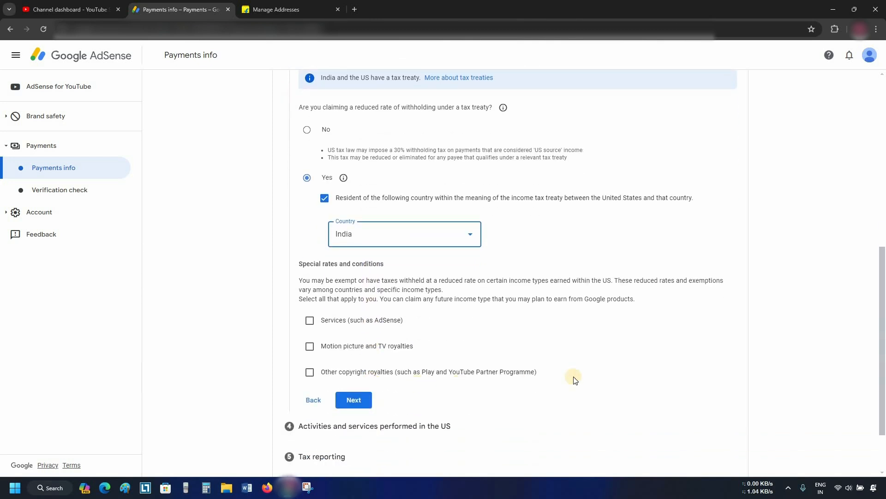
# Step: Claim the special rate for Services (such as AdSense) under Article 7 and paragraph 1 with 0% (reduced treaty rate) withholding
pyautogui.click(310, 321)
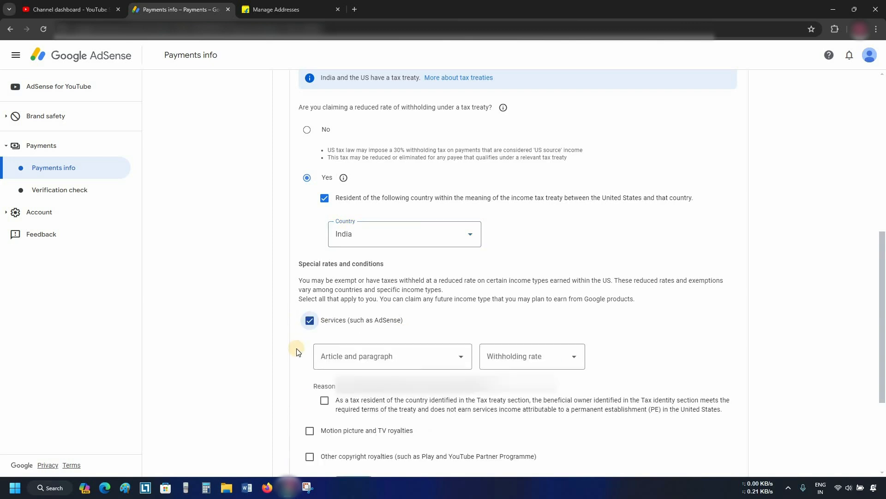
pyautogui.click(379, 365)
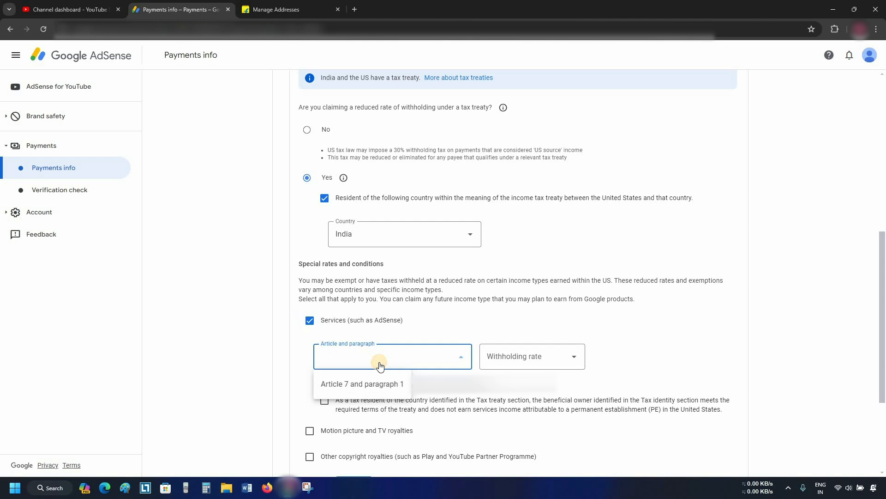
pyautogui.click(376, 386)
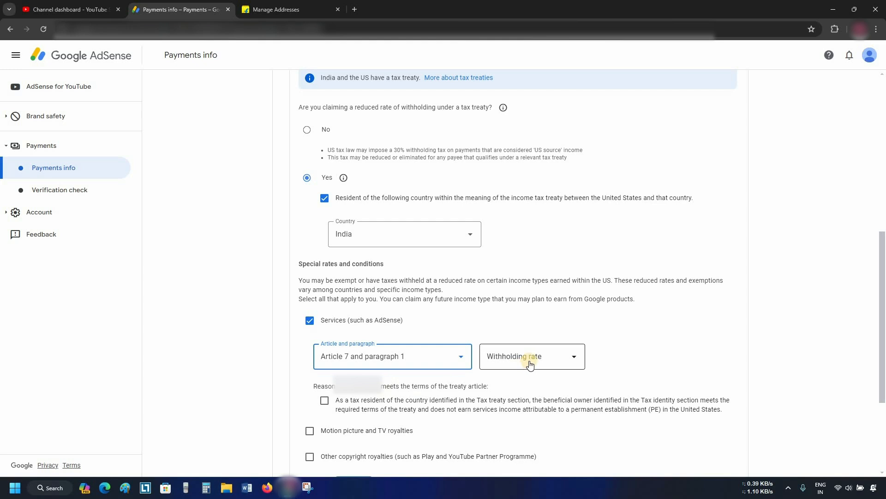
pyautogui.click(529, 362)
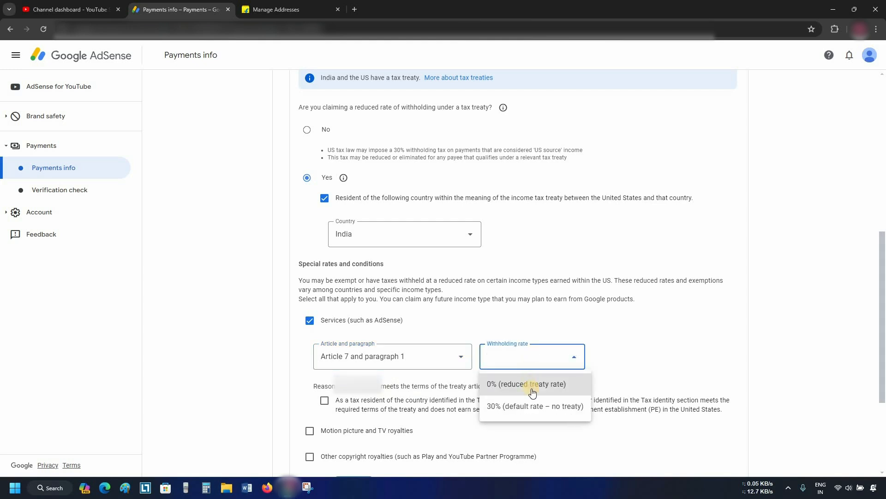
pyautogui.click(533, 392)
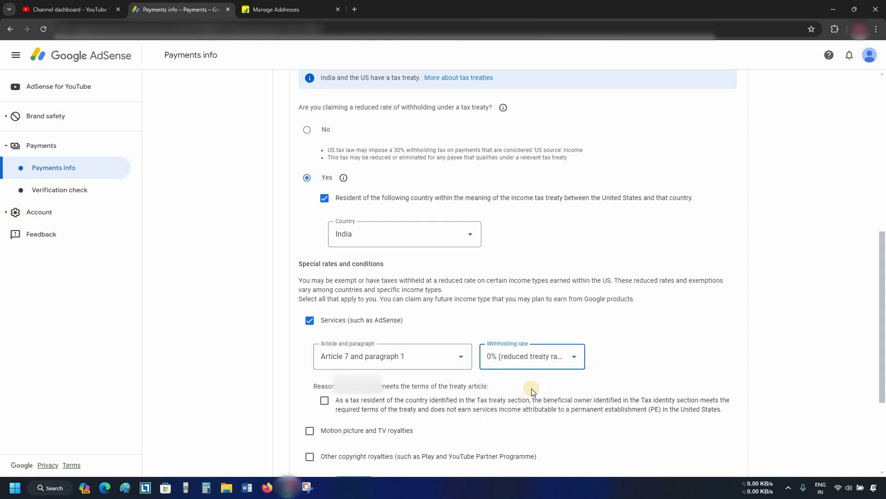
# Step: Confirm the treaty reason for Services, certifying no services income attributable to a permanent establishment in the United States
pyautogui.scroll(-1, 533, 391)
pyautogui.scroll(-1, 533, 391)
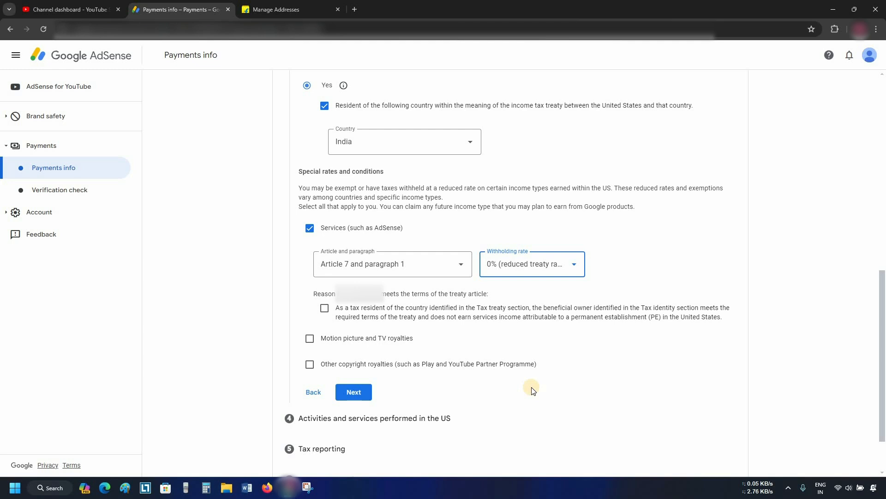
pyautogui.click(325, 308)
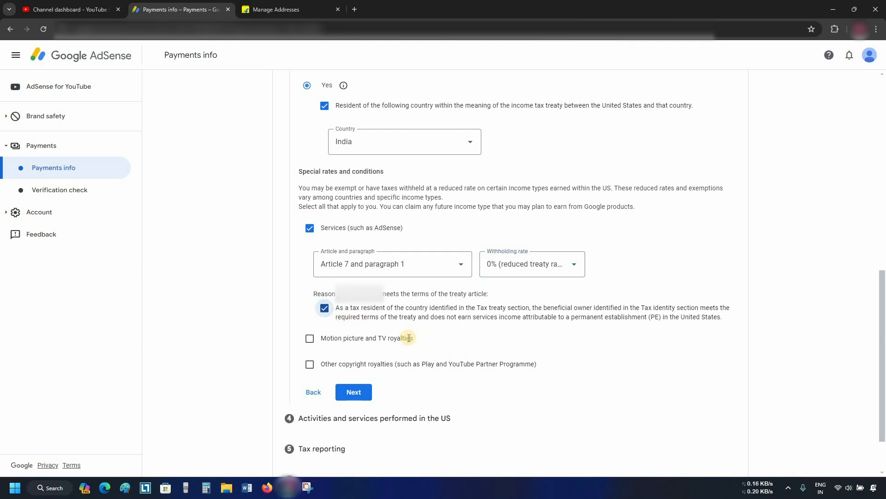
# Step: Claim Motion picture and TV royalties under Article 12 and paragraph 2A II at 15% (reduced treaty rate), and confirm its treaty reason
pyautogui.click(308, 340)
pyautogui.scroll(-1, 304, 343)
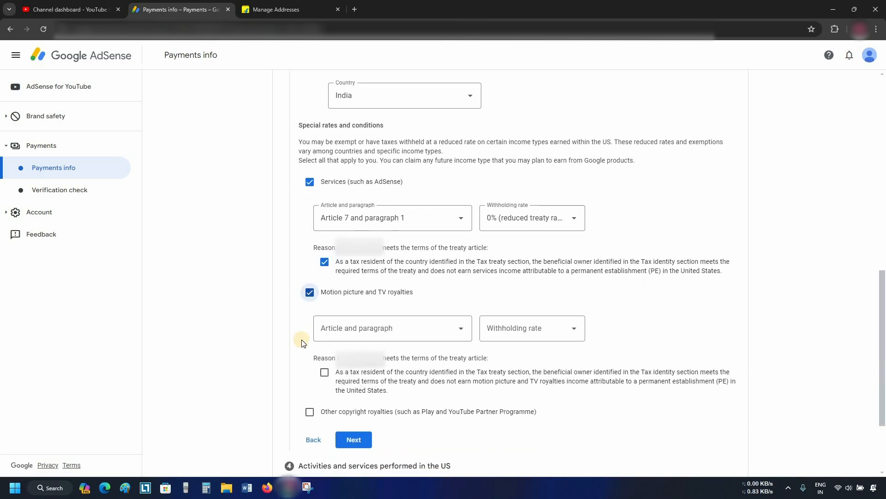
pyautogui.click(351, 340)
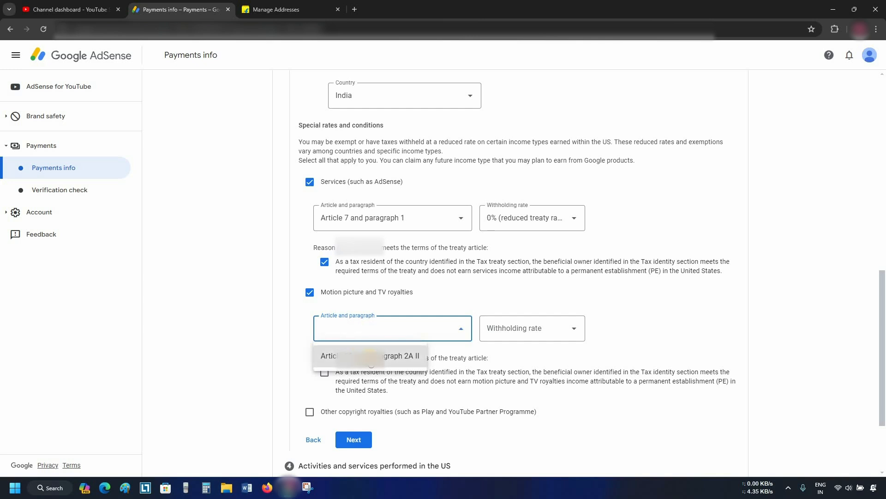
pyautogui.click(376, 354)
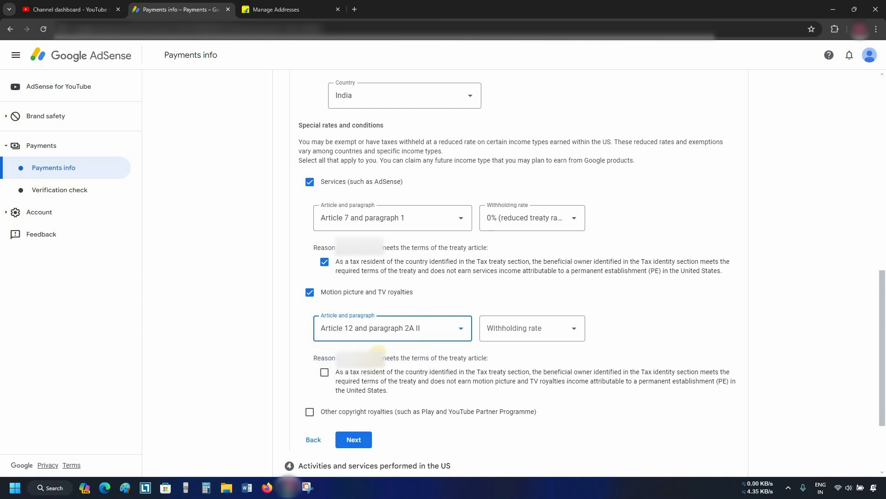
pyautogui.click(525, 330)
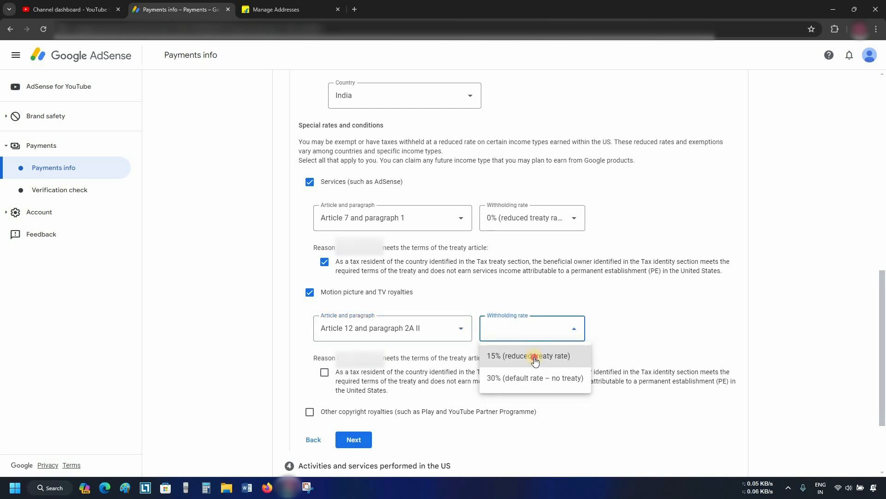
pyautogui.click(534, 355)
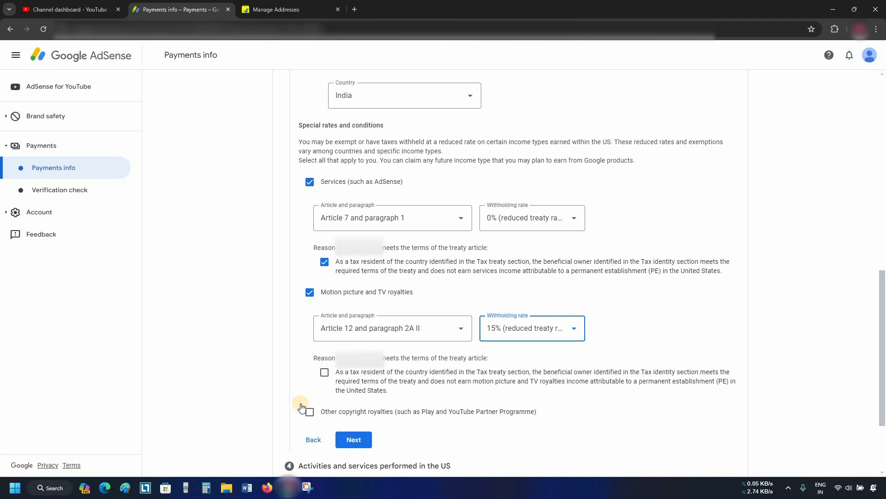
pyautogui.click(325, 373)
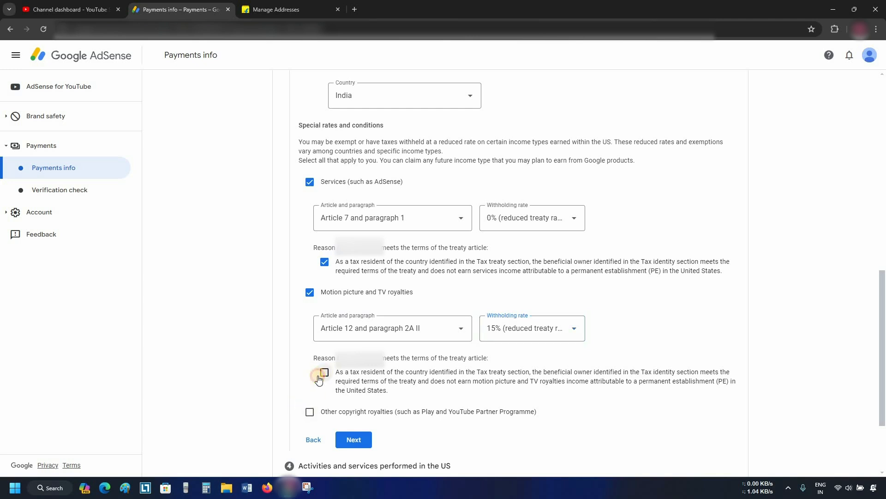
# Step: Claim Other copyright royalties under Article 12 and paragraph 2A II at 15% (reduced treaty rate), confirm the treaty reason, and complete the Tax treaty section
pyautogui.click(309, 414)
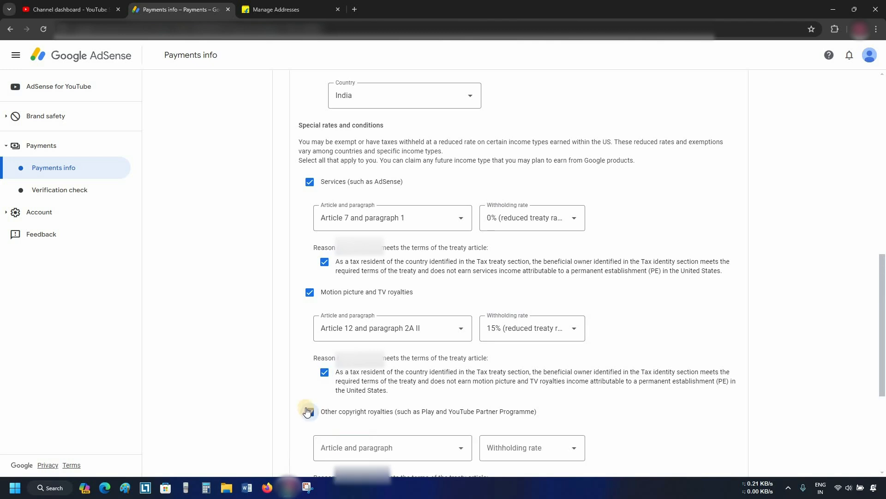
pyautogui.scroll(-3, 305, 409)
pyautogui.click(372, 312)
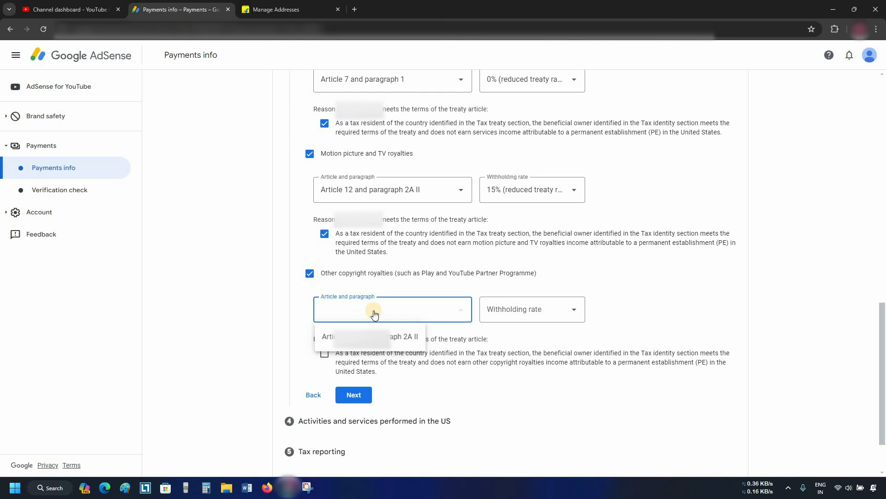
pyautogui.click(393, 336)
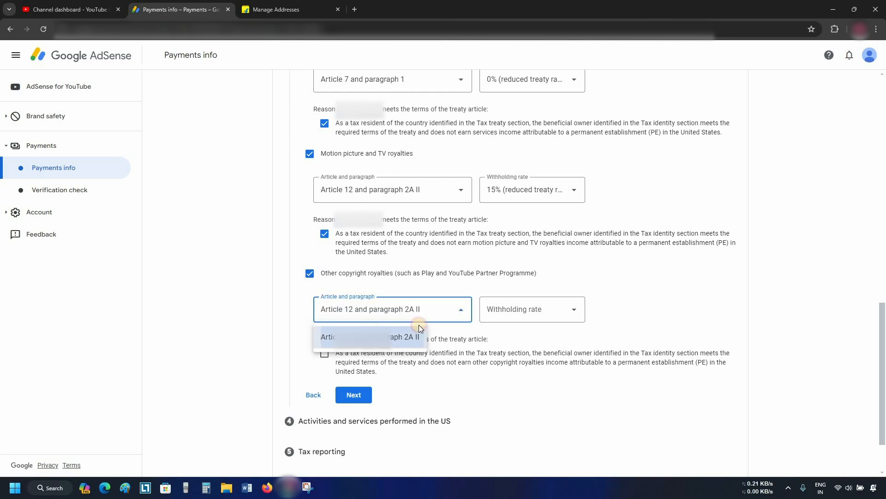
pyautogui.click(508, 310)
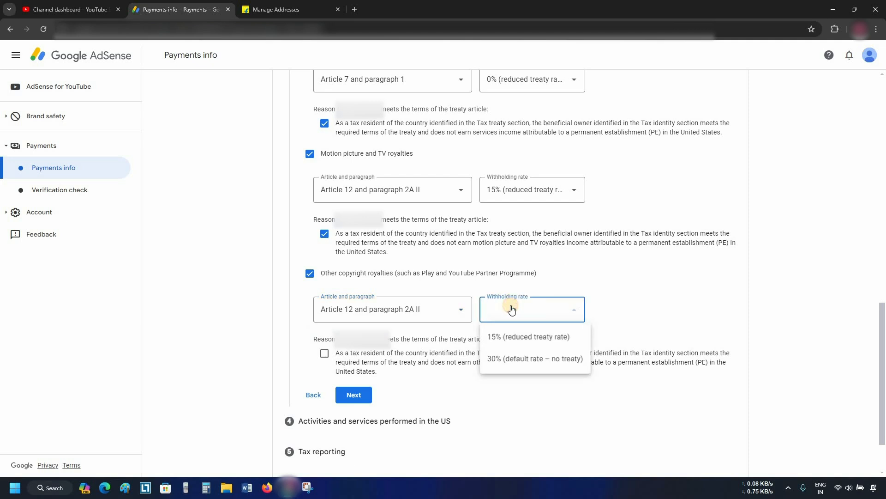
pyautogui.click(536, 339)
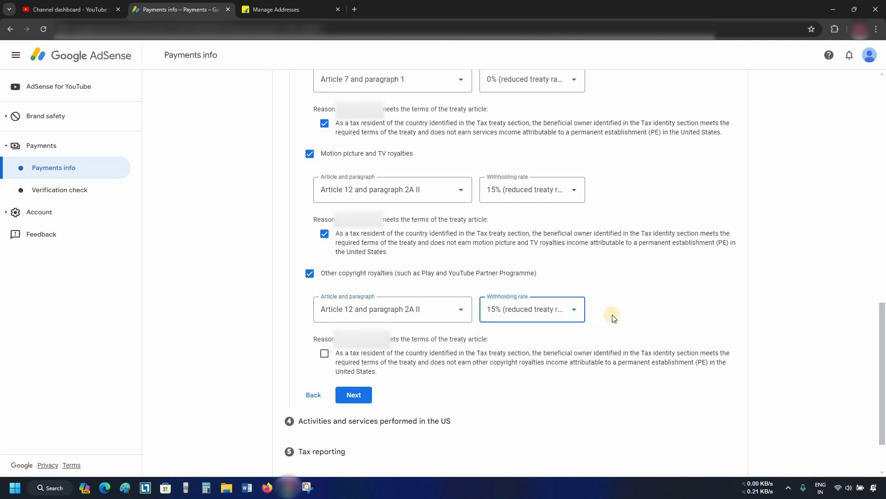
pyautogui.click(325, 354)
pyautogui.click(360, 396)
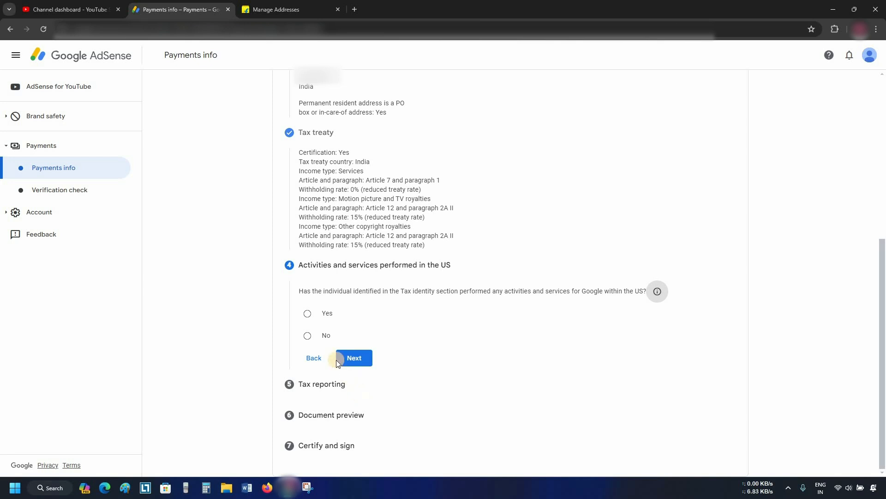
# Step: Declare no activities or services performed for Google within the US, certify they are performed solely outside it, and continue to Tax reporting
pyautogui.click(307, 335)
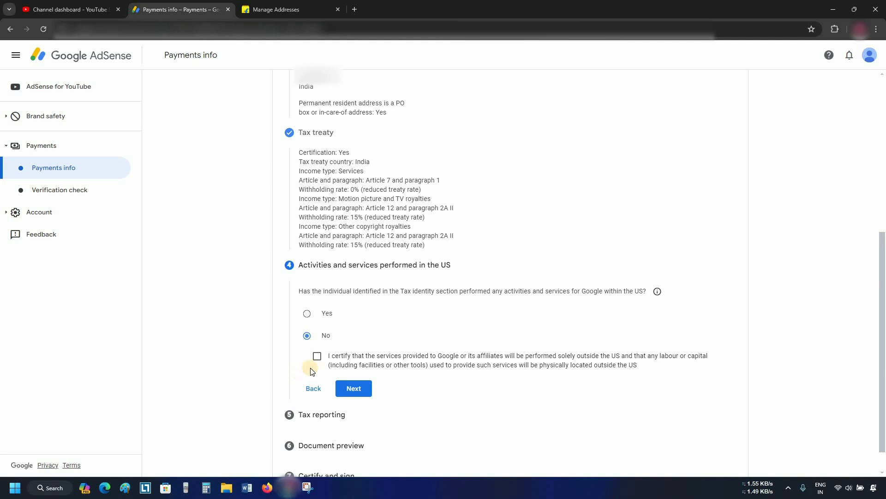
pyautogui.click(317, 358)
pyautogui.click(359, 387)
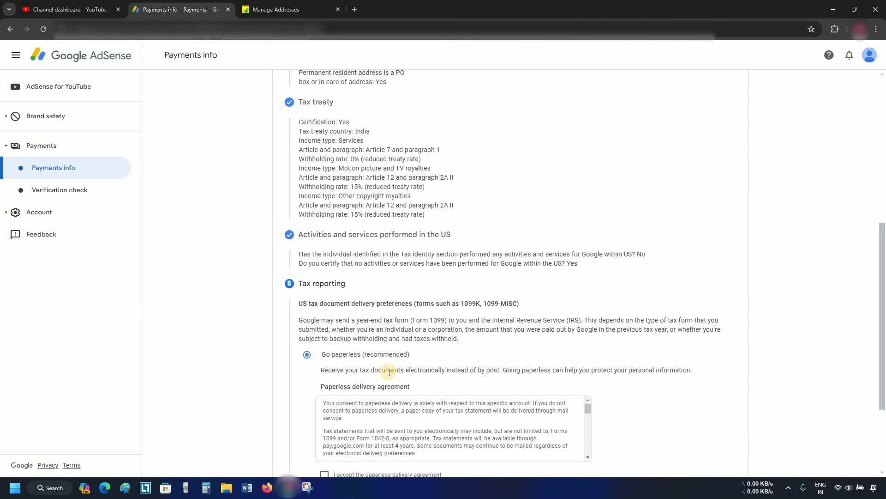
# Step: Accept the paperless delivery agreement for US tax documents and continue to the Document preview section
pyautogui.scroll(-1, 389, 372)
pyautogui.scroll(-2, 389, 373)
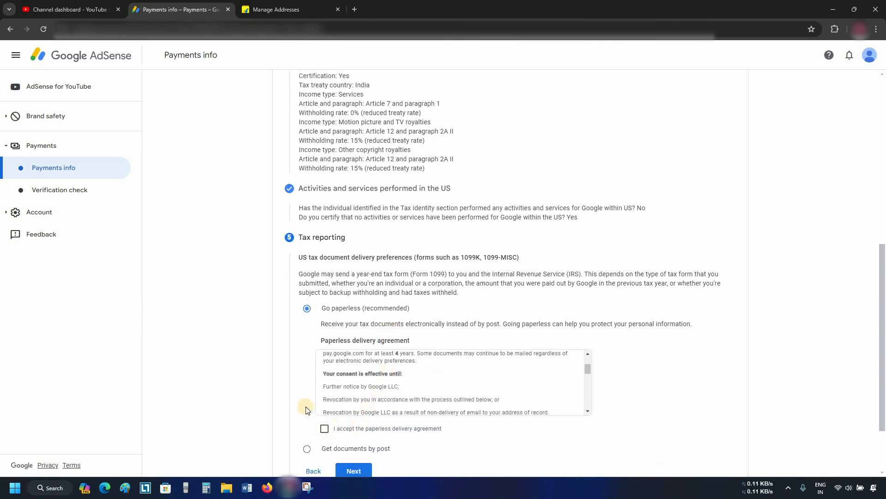
pyautogui.scroll(-1, 306, 410)
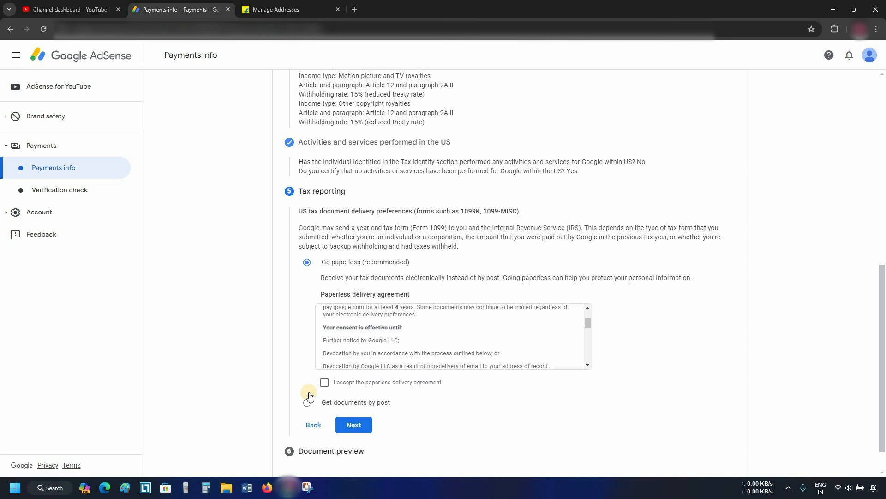
pyautogui.click(325, 383)
pyautogui.click(353, 430)
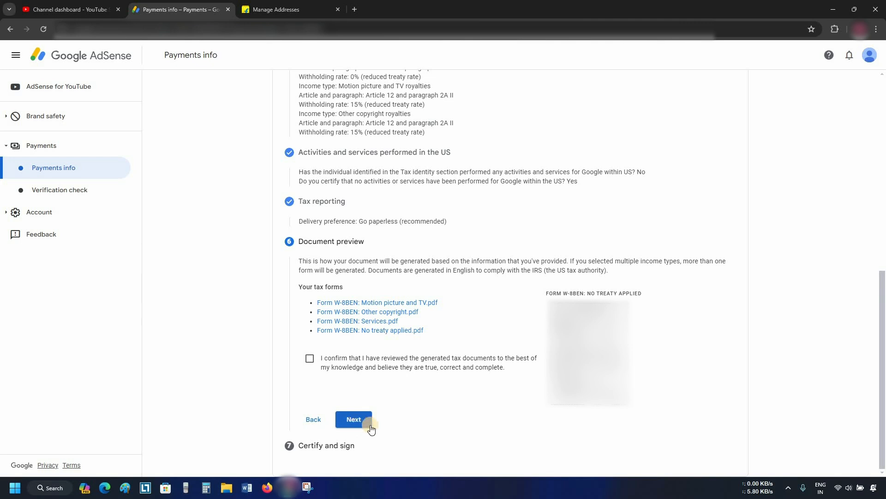
# Step: Confirm the generated tax documents as reviewed, and make the tax form certification under penalties of perjury
pyautogui.click(309, 359)
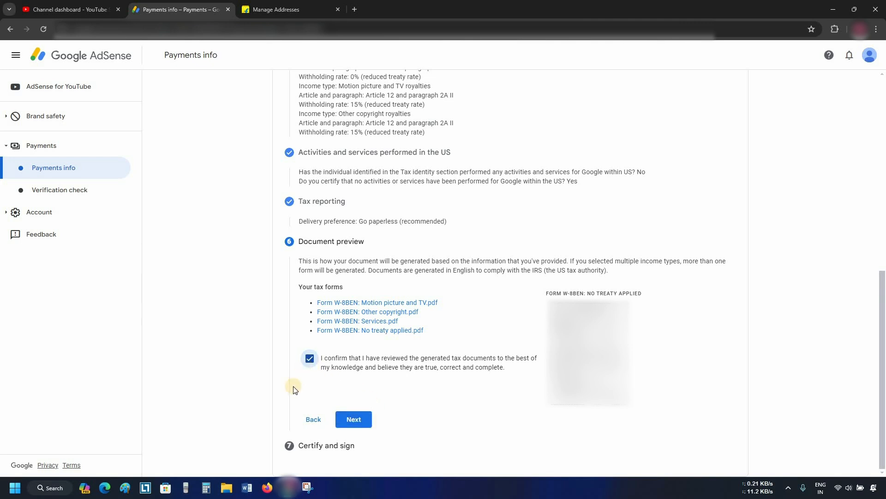
pyautogui.click(353, 420)
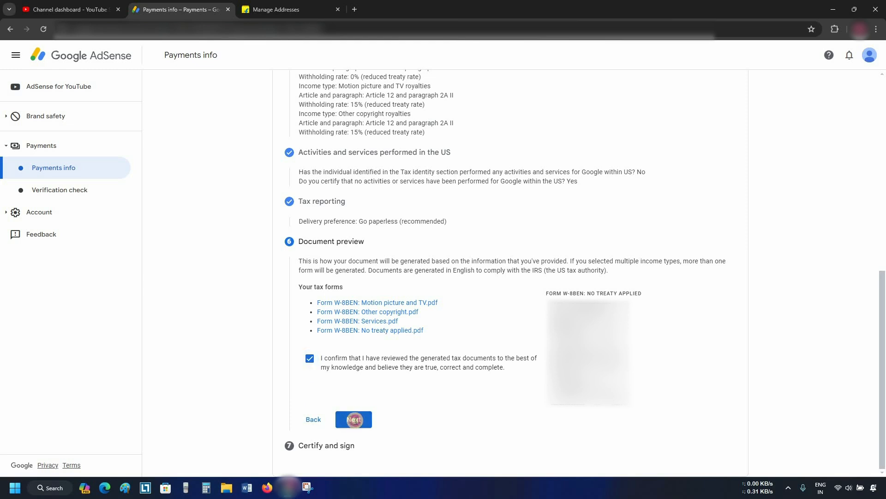
pyautogui.scroll(-5, 353, 418)
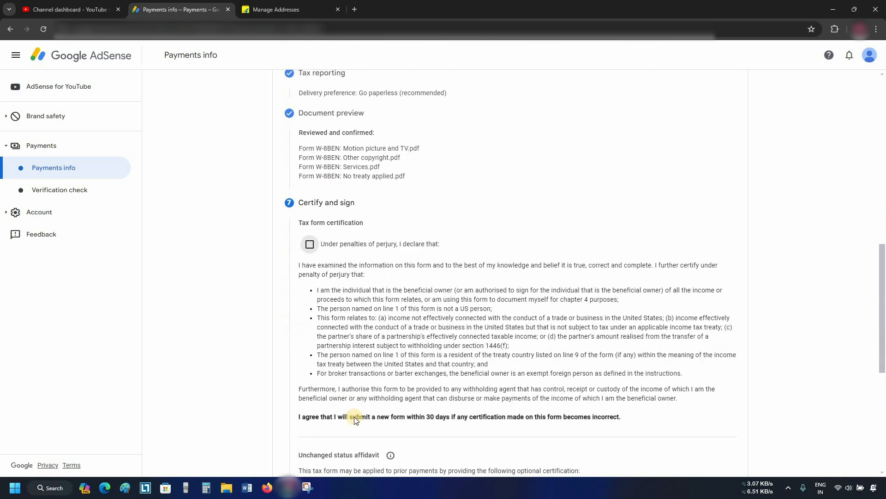
pyautogui.scroll(-1, 408, 378)
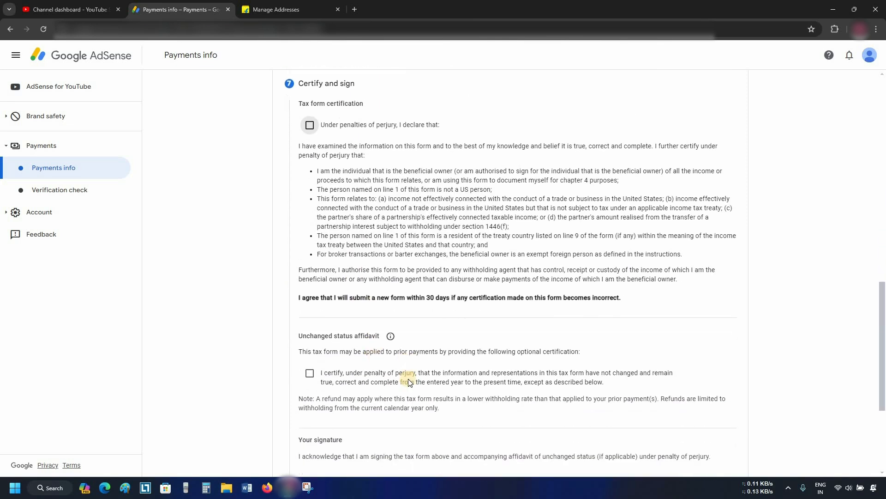
pyautogui.click(308, 96)
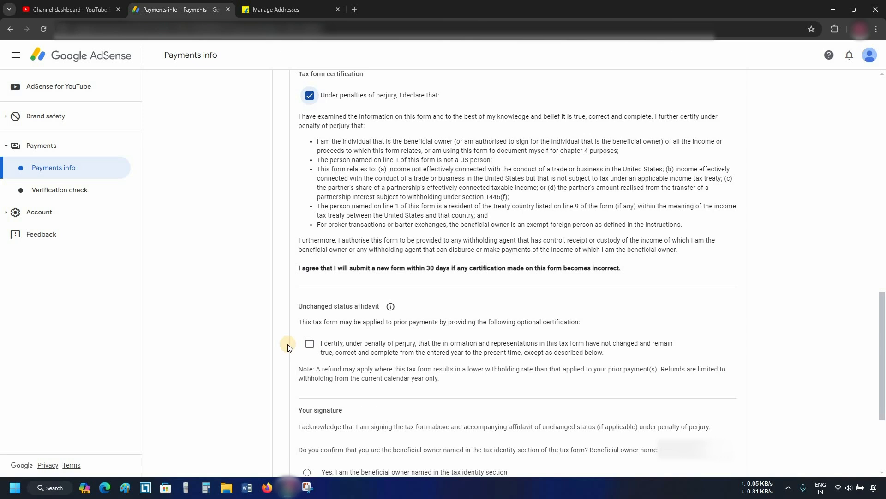
# Step: Confirm being the beneficial owner named in the tax identity section, leaving the unchanged status affidavit unselected, and submit the tax form
pyautogui.scroll(-2, 286, 347)
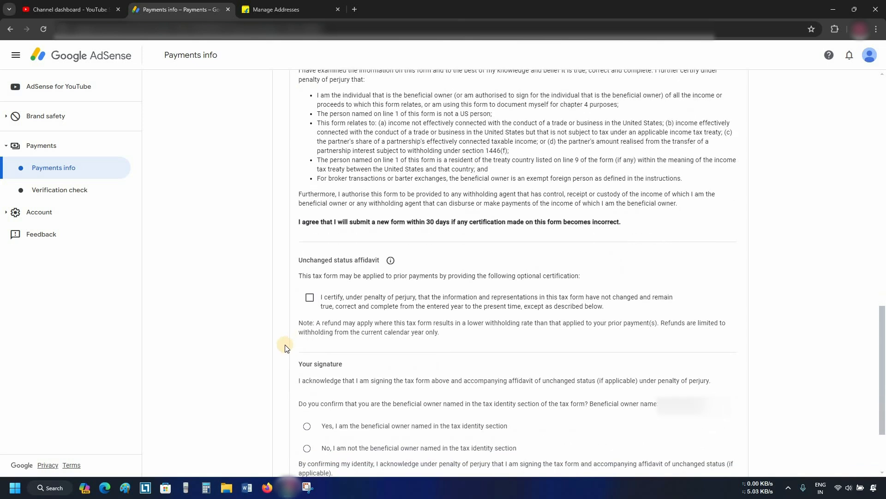
pyautogui.click(307, 380)
pyautogui.scroll(-2, 286, 379)
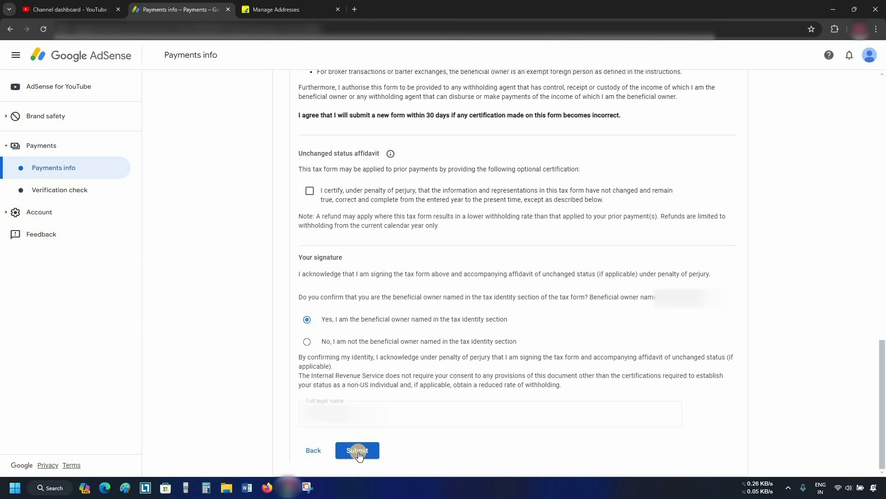
pyautogui.click(358, 454)
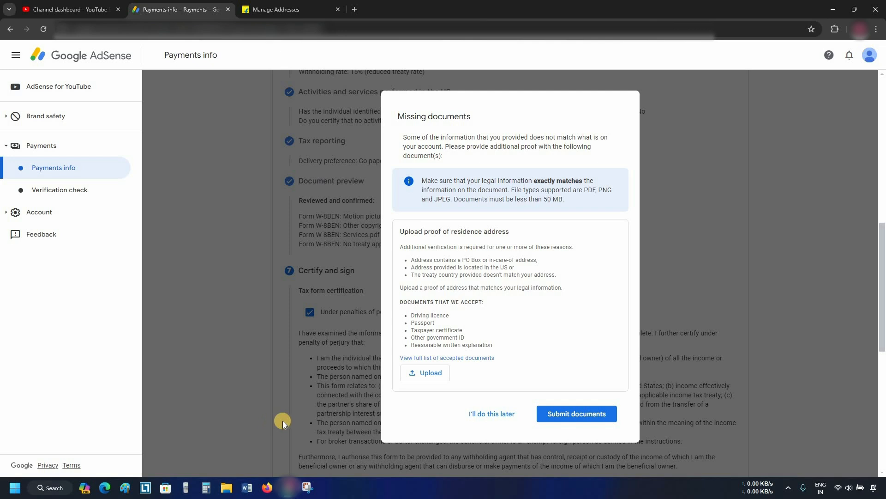
# Step: Upload the "V back" file as proof of residence address, submit the documents, and acknowledge the submission notice
pyautogui.click(419, 375)
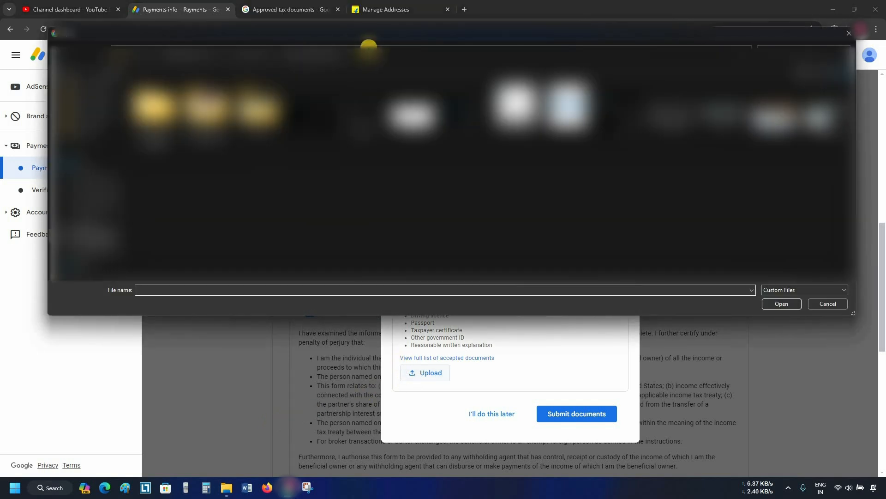
pyautogui.click(368, 46)
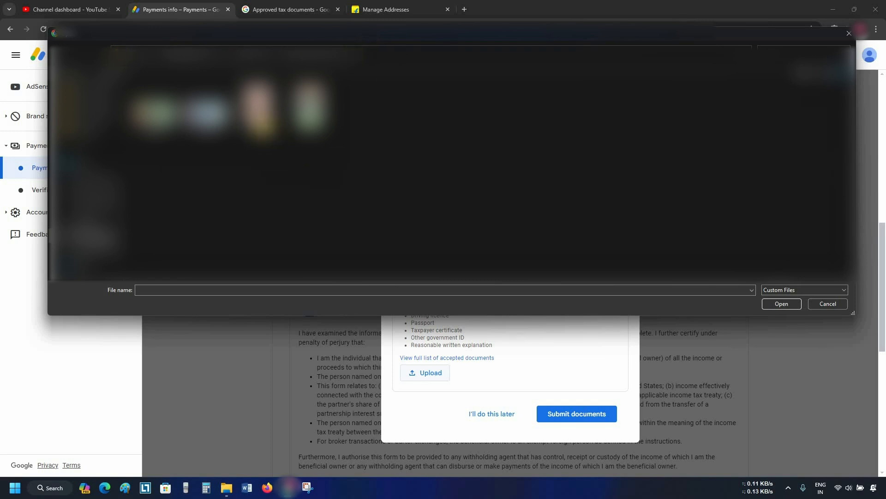
pyautogui.click(259, 108)
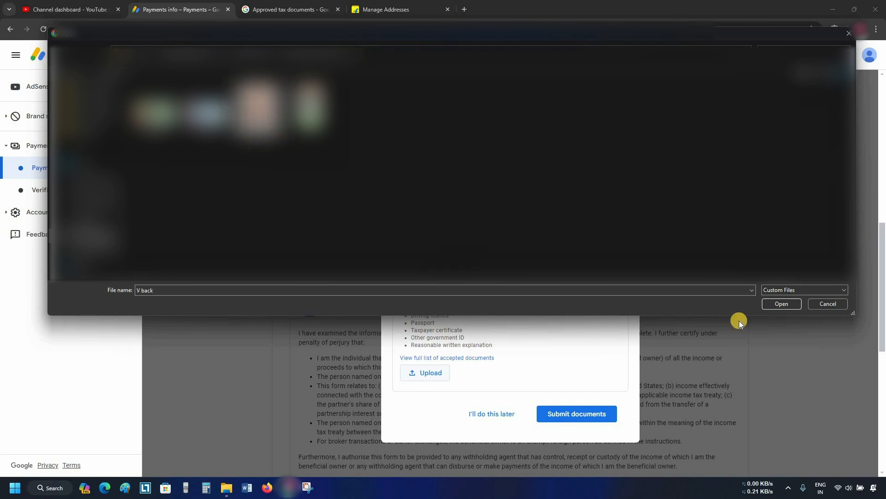
pyautogui.click(783, 304)
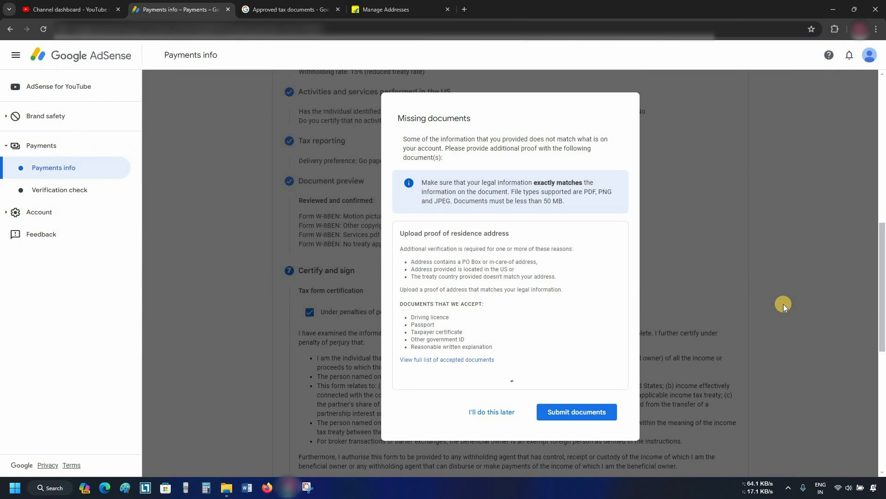
pyautogui.click(578, 422)
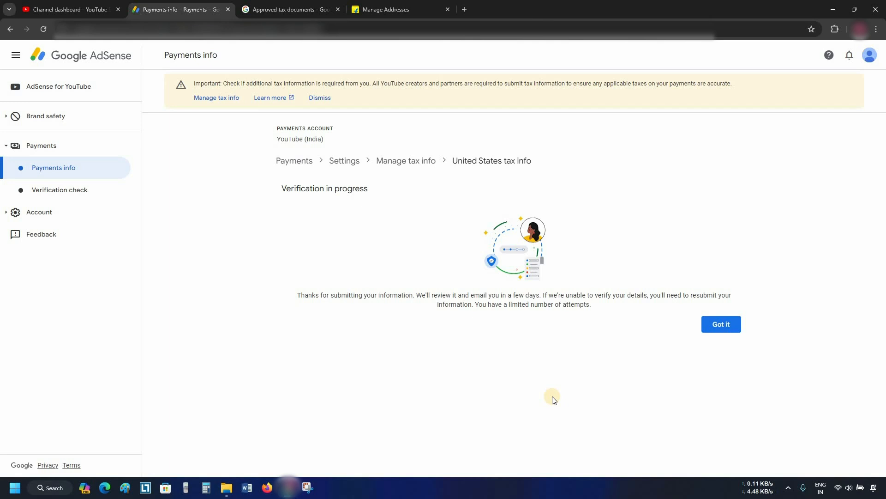
pyautogui.click(727, 325)
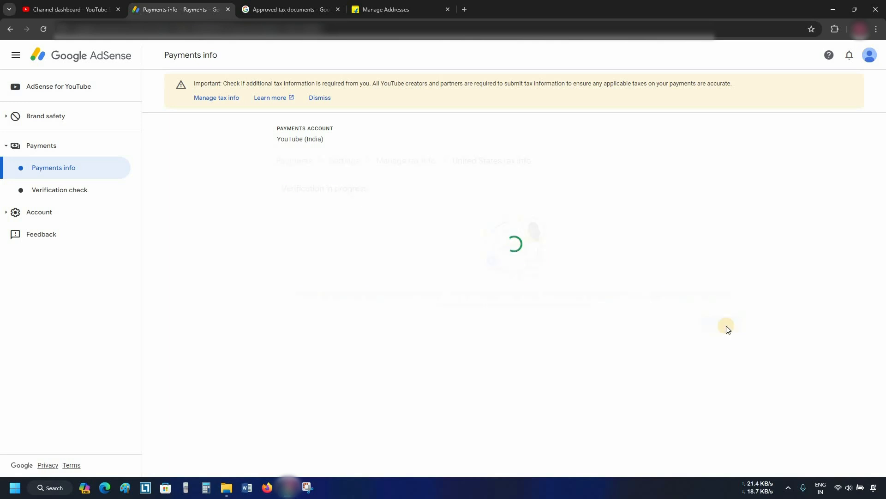